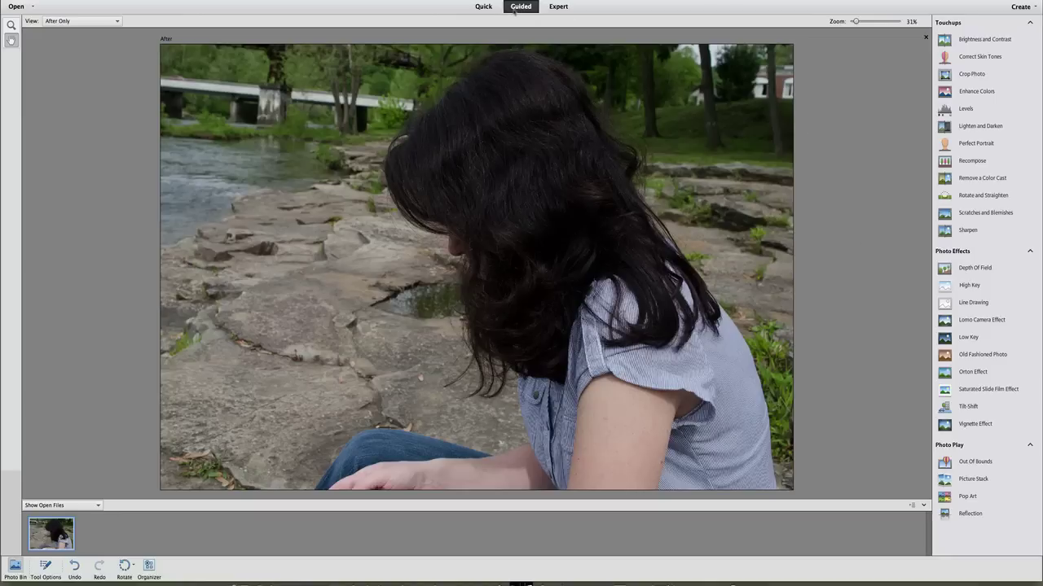
# - Look through the Quick, Guided and Expert workspaces, ending back in Guided
pyautogui.click(484, 7)
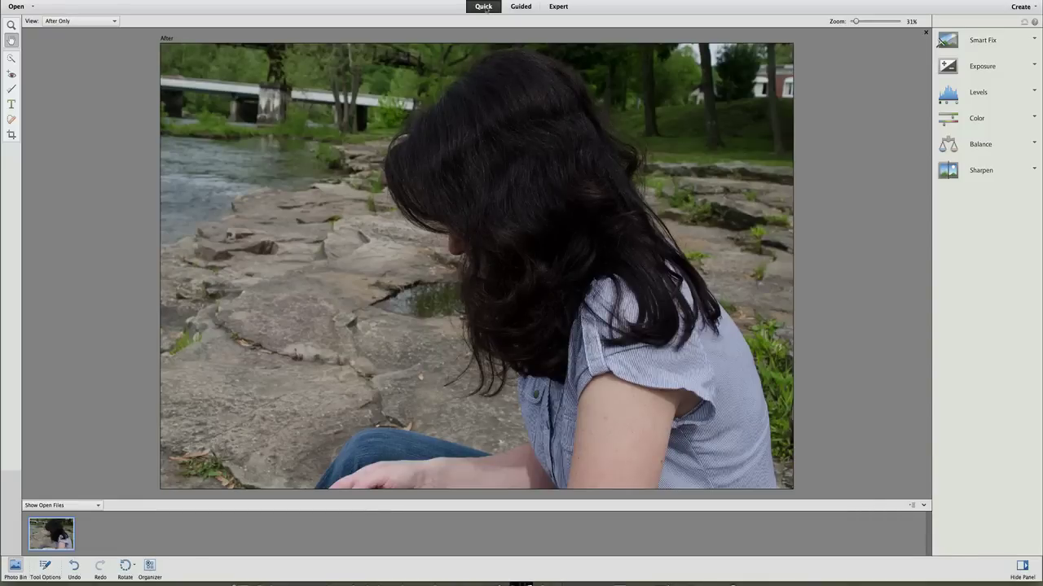
pyautogui.click(531, 8)
pyautogui.click(559, 6)
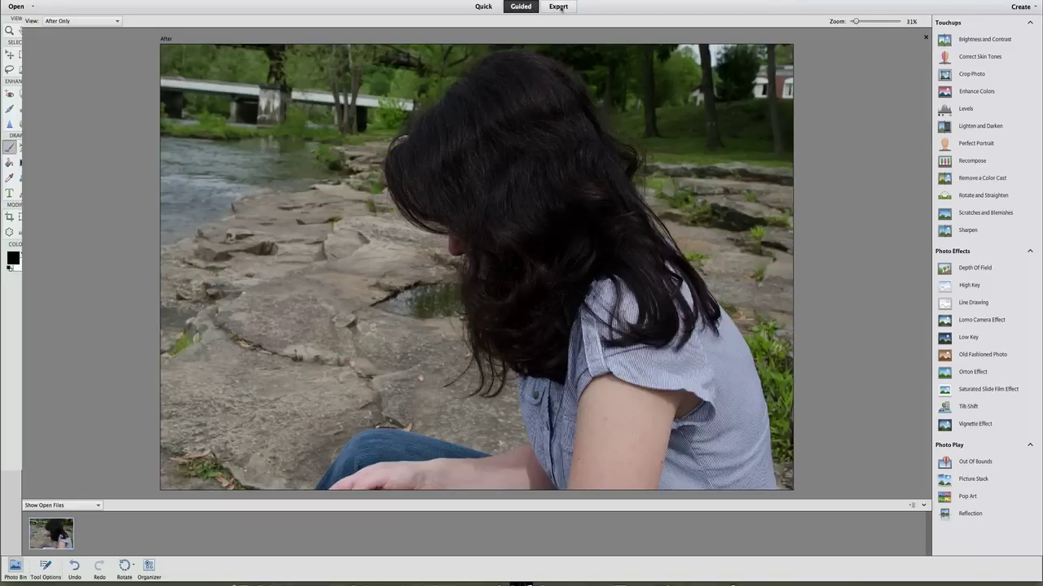
pyautogui.click(526, 7)
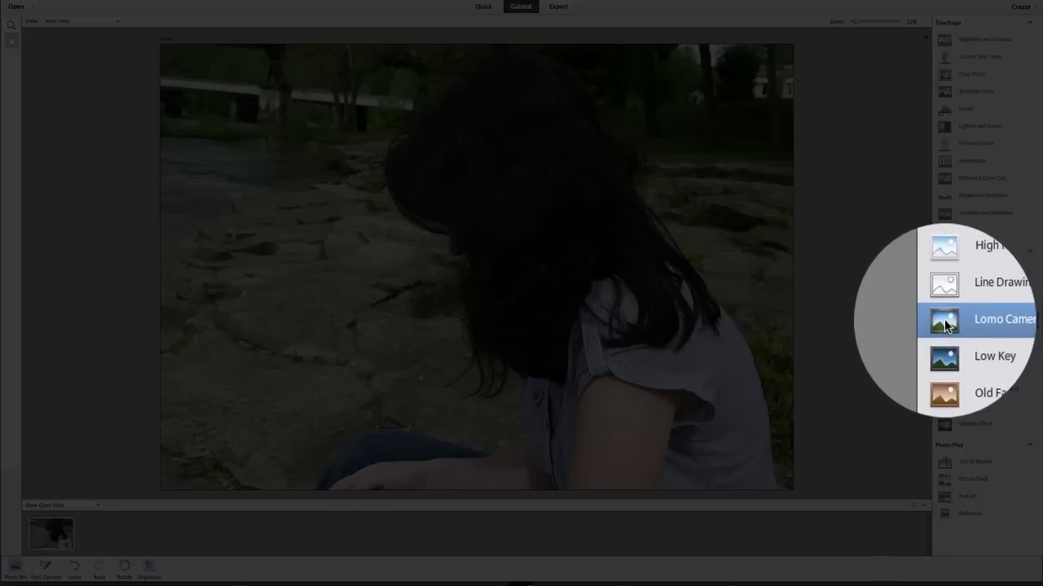
# - Apply the Lomo Camera Effect guided edit with its Lomo look and a vignette
pyautogui.click(944, 320)
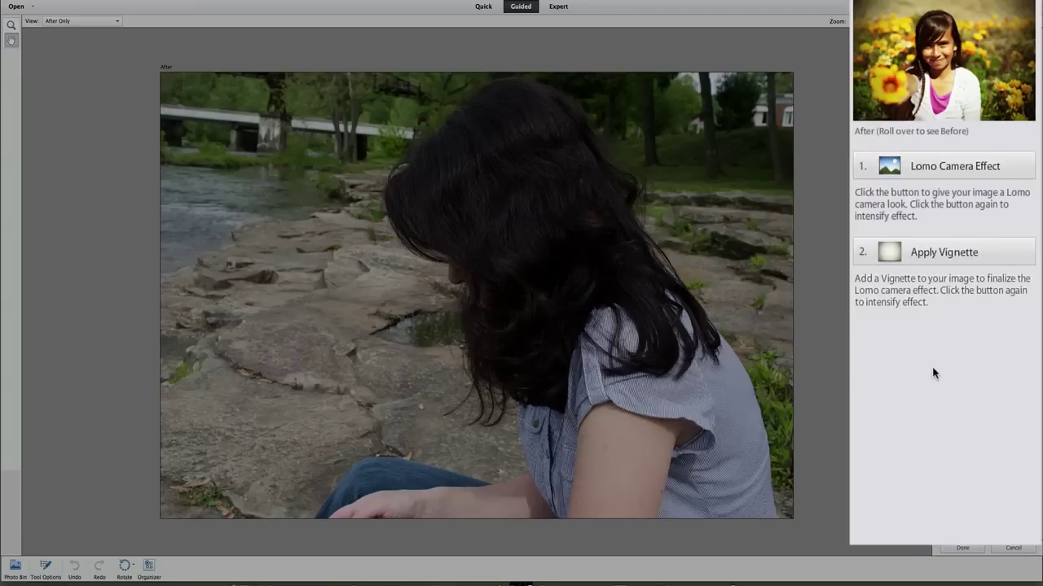
pyautogui.click(935, 166)
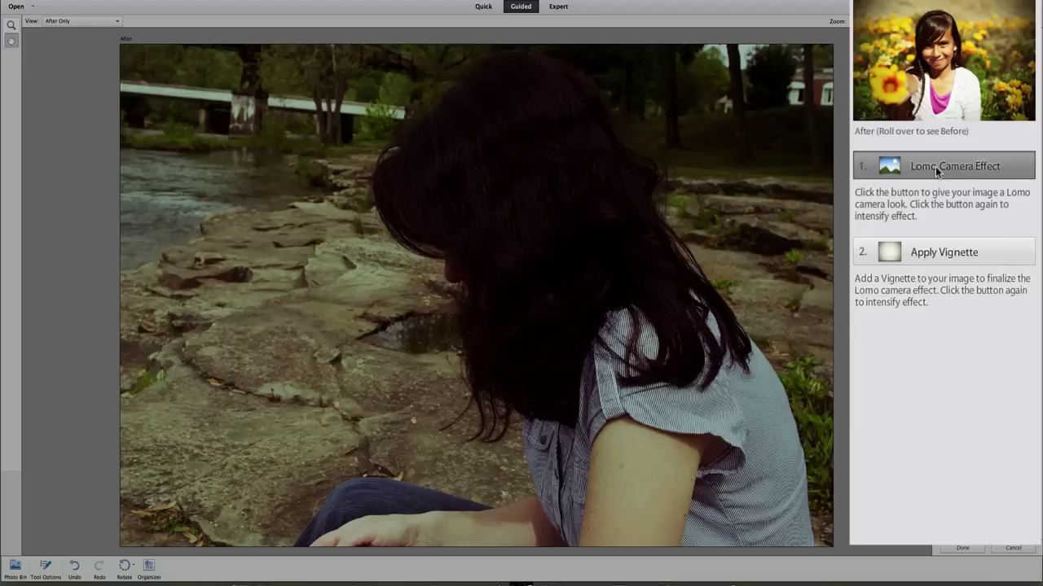
pyautogui.click(942, 254)
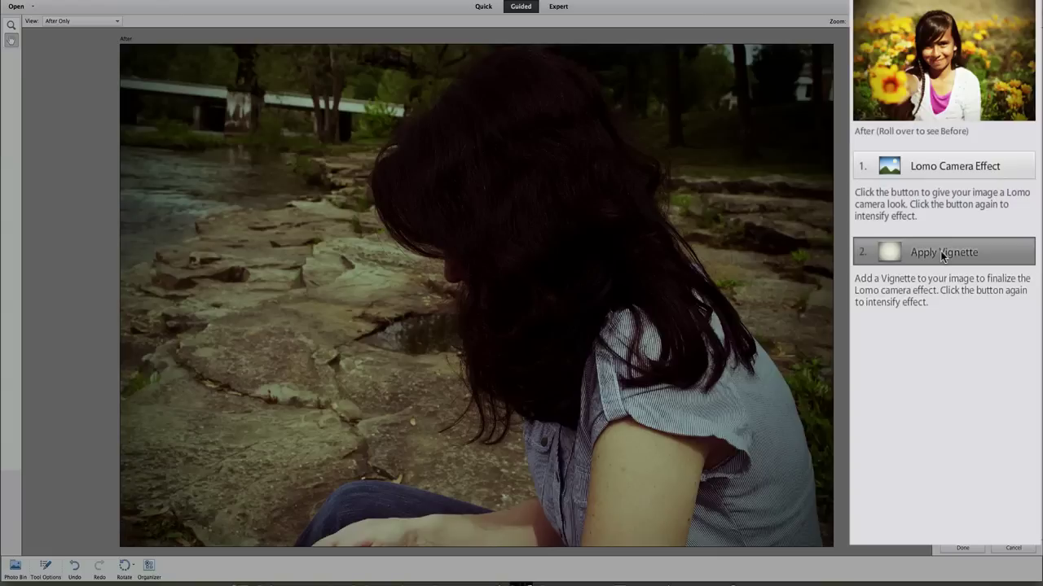
# - Complete the Lomo Camera guided edit and move to the Expert workspace
pyautogui.click(940, 251)
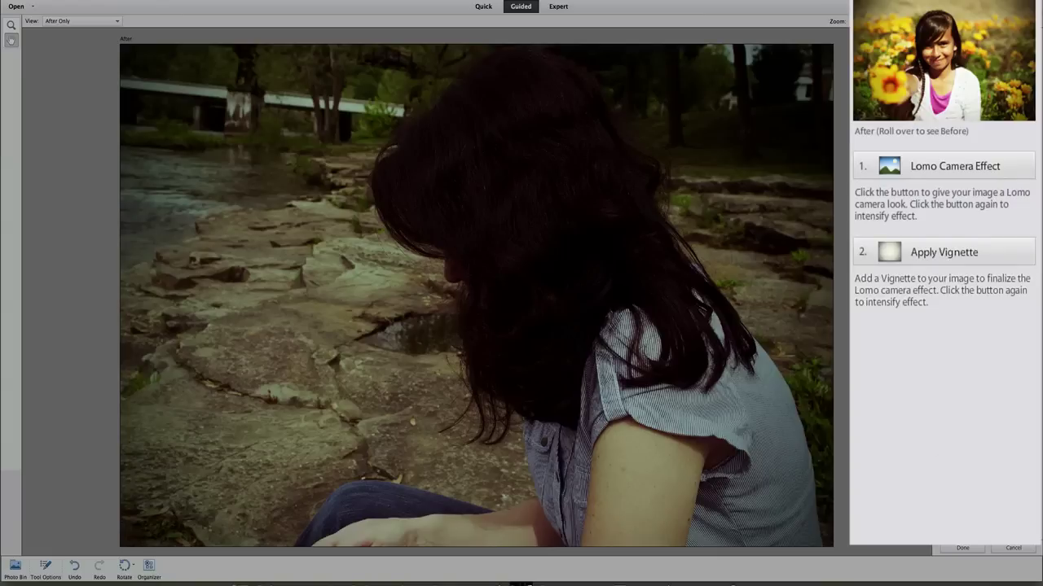
pyautogui.click(963, 548)
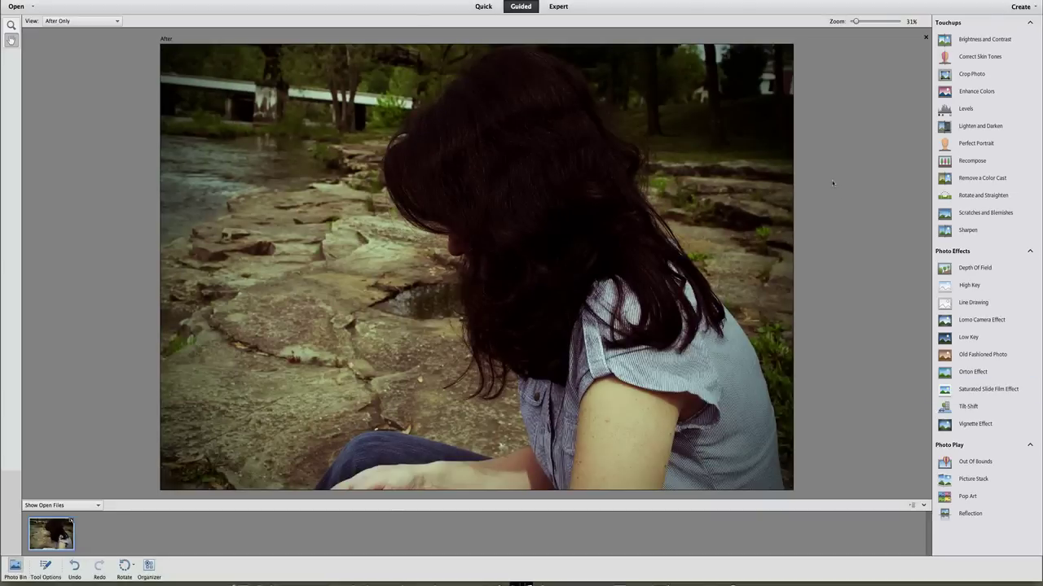
pyautogui.click(558, 7)
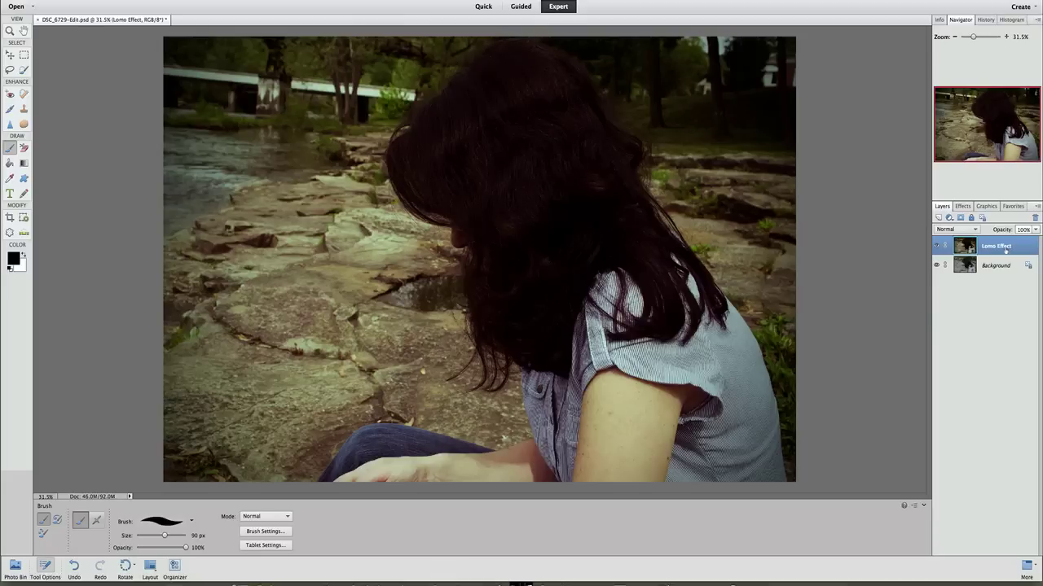
pyautogui.click(936, 246)
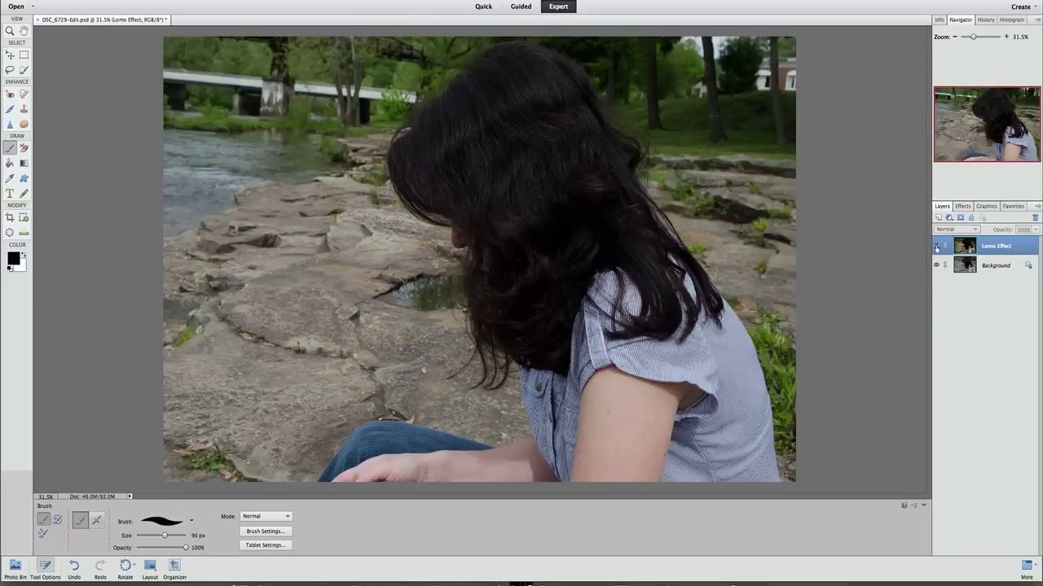
pyautogui.click(936, 247)
pyautogui.click(936, 247)
pyautogui.click(936, 247)
pyautogui.click(936, 247)
pyautogui.click(936, 247)
pyautogui.click(936, 247)
pyautogui.click(936, 246)
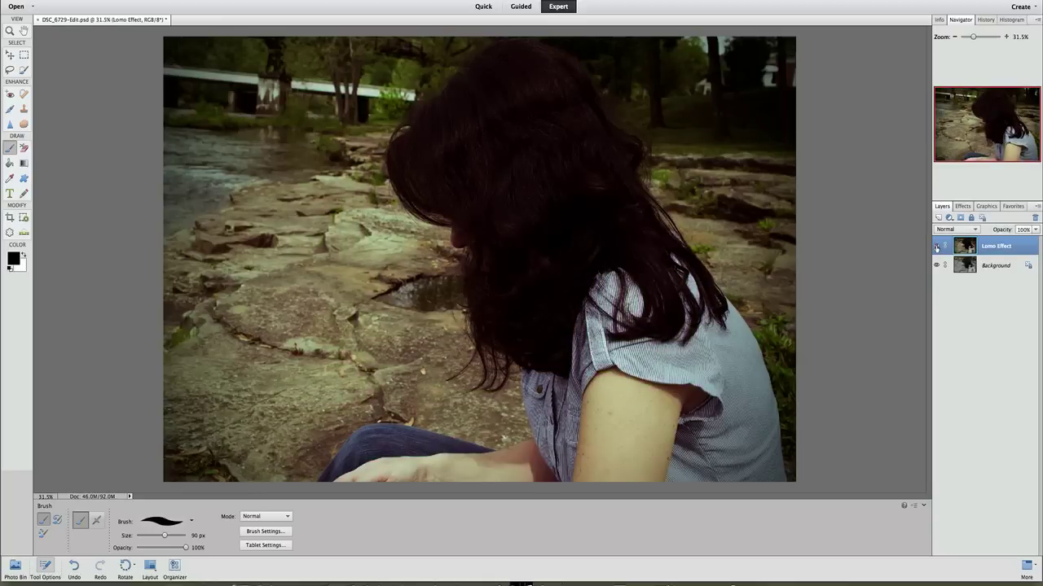
pyautogui.click(936, 246)
pyautogui.click(936, 247)
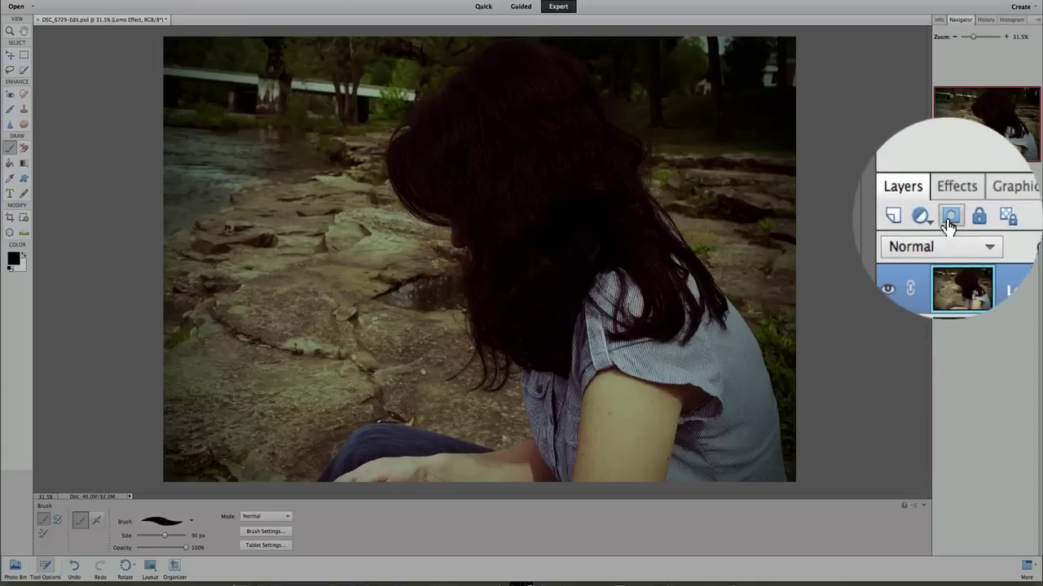
# - Add a white layer mask to the Lomo Effect layer
pyautogui.click(949, 222)
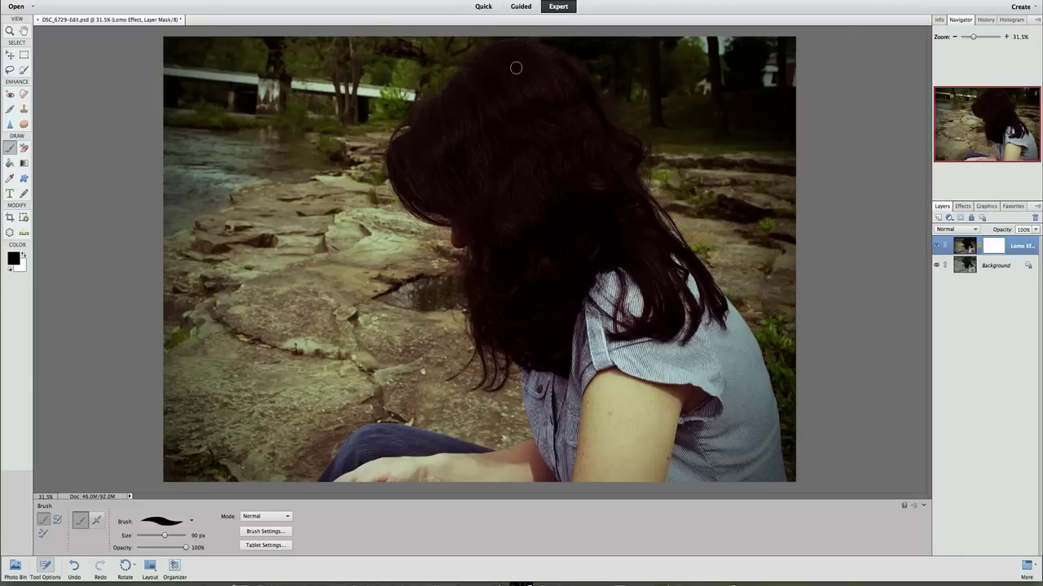
# - Paint black on the mask over the woman's hair, then shrink the brush to 10 px
pyautogui.press(']')
pyautogui.press(']')
pyautogui.press(']')
pyautogui.press(']')
pyautogui.press(']')
pyautogui.press(']')
pyautogui.press(']')
pyautogui.press(']')
pyautogui.moveTo(522, 69)
pyautogui.mouseDown()
pyautogui.moveTo(597, 145)
pyautogui.moveTo(581, 138)
pyautogui.moveTo(617, 158)
pyautogui.moveTo(618, 206)
pyautogui.moveTo(698, 311)
pyautogui.moveTo(655, 315)
pyautogui.moveTo(628, 254)
pyautogui.moveTo(617, 239)
pyautogui.moveTo(605, 247)
pyautogui.moveTo(569, 173)
pyautogui.moveTo(547, 173)
pyautogui.moveTo(557, 149)
pyautogui.moveTo(547, 134)
pyautogui.moveTo(513, 95)
pyautogui.moveTo(483, 90)
pyautogui.moveTo(489, 76)
pyautogui.moveTo(453, 138)
pyautogui.moveTo(435, 113)
pyautogui.moveTo(425, 142)
pyautogui.moveTo(401, 156)
pyautogui.moveTo(420, 118)
pyautogui.moveTo(462, 84)
pyautogui.moveTo(400, 158)
pyautogui.moveTo(409, 193)
pyautogui.moveTo(439, 210)
pyautogui.moveTo(426, 160)
pyautogui.moveTo(488, 144)
pyautogui.moveTo(521, 174)
pyautogui.moveTo(519, 209)
pyautogui.moveTo(468, 165)
pyautogui.moveTo(464, 232)
pyautogui.mouseUp()
pyautogui.press('[')
pyautogui.press('[')
pyautogui.press('[')
pyautogui.press('[')
pyautogui.press('[')
pyautogui.press('[')
pyautogui.press('[')
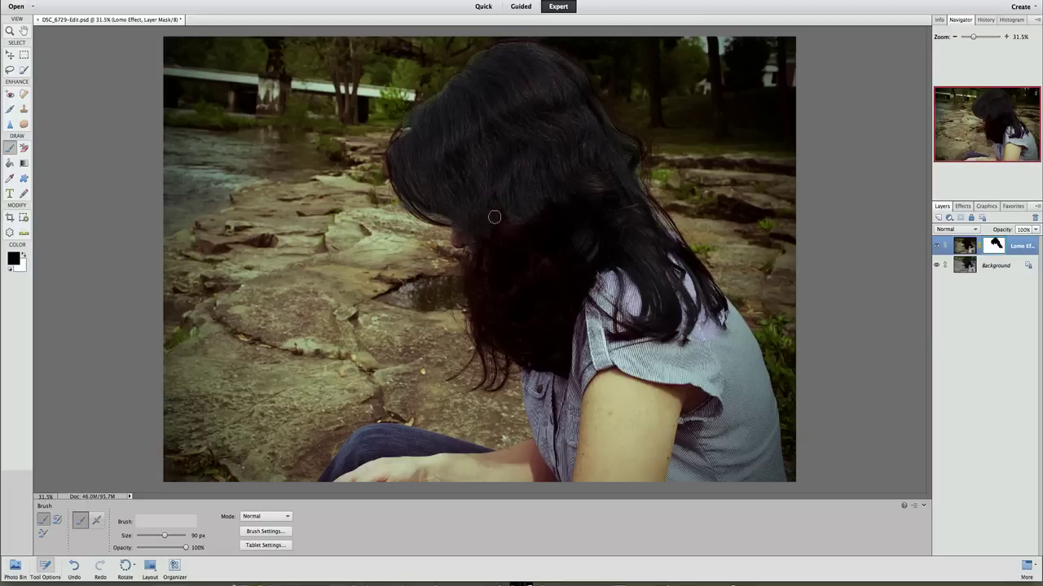
pyautogui.moveTo(483, 236)
pyautogui.mouseDown()
pyautogui.moveTo(476, 303)
pyautogui.moveTo(488, 335)
pyautogui.mouseUp()
pyautogui.press('[')
pyautogui.press('[')
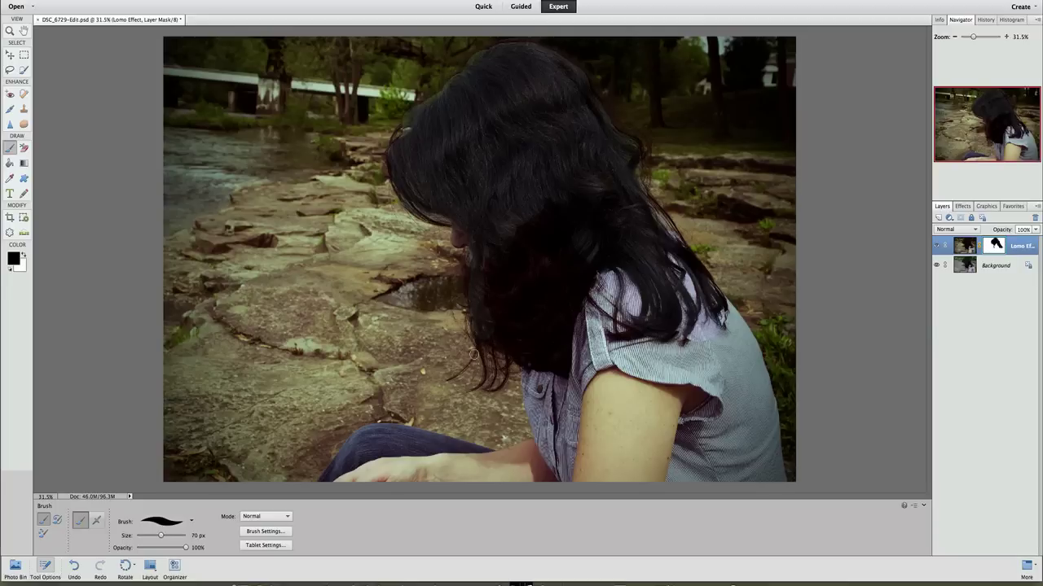
pyautogui.press('[')
pyautogui.press('[')
pyautogui.press('[')
pyautogui.press('[')
pyautogui.press('[')
# - Touch up the mask at the hair edge, undoing a stray stroke
pyautogui.click(476, 388)
pyautogui.press('[')
pyautogui.press('[')
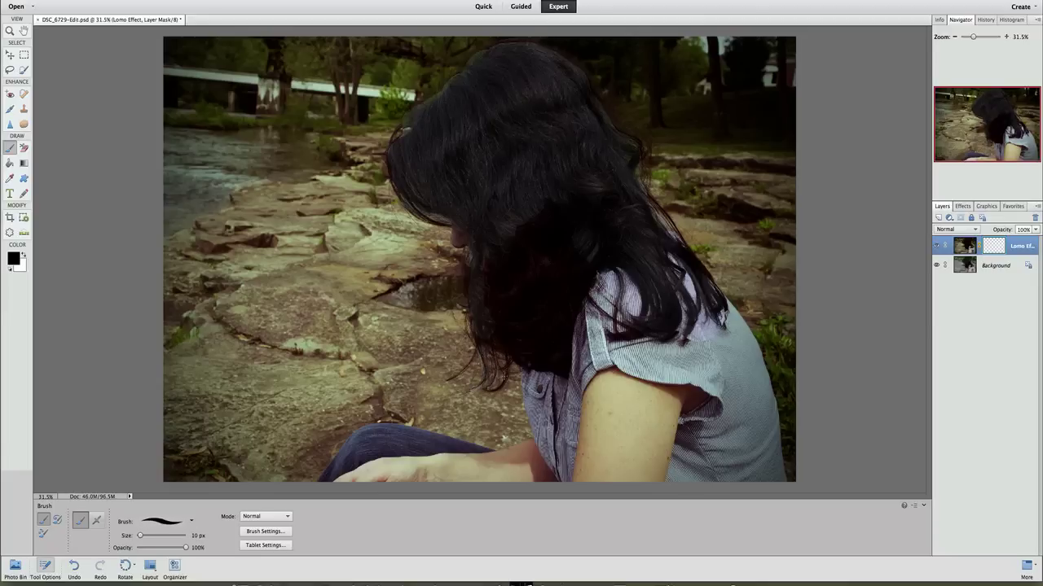
pyautogui.press(']')
pyautogui.press(']')
pyautogui.press(']')
pyautogui.press(']')
pyautogui.press(']')
pyautogui.press(']')
pyautogui.press(']')
pyautogui.press(']')
pyautogui.press(']')
pyautogui.press(']')
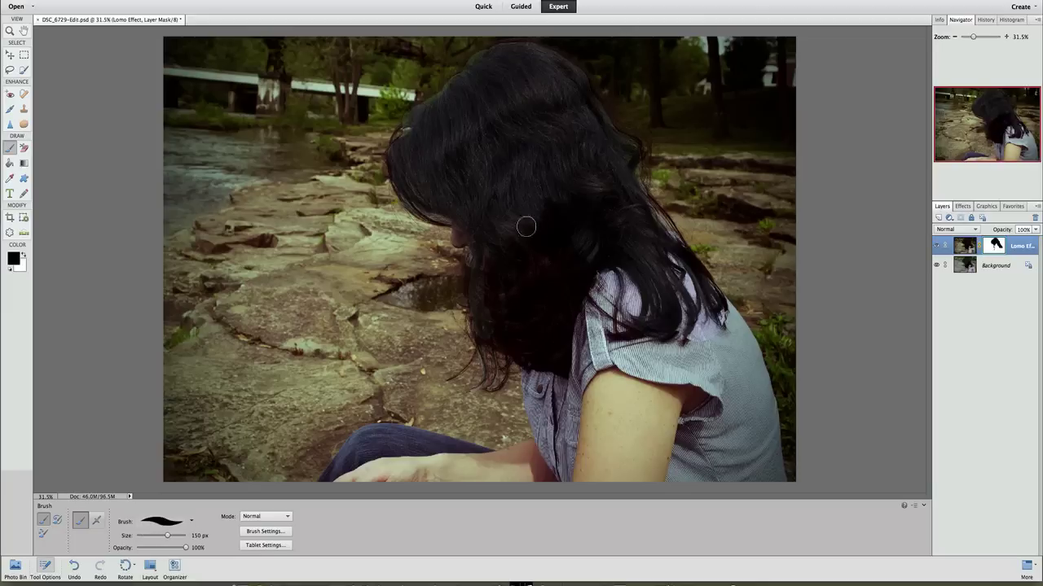
pyautogui.moveTo(577, 233)
pyautogui.mouseDown()
pyautogui.moveTo(549, 217)
pyautogui.moveTo(494, 253)
pyautogui.moveTo(540, 269)
pyautogui.moveTo(529, 299)
pyautogui.mouseUp()
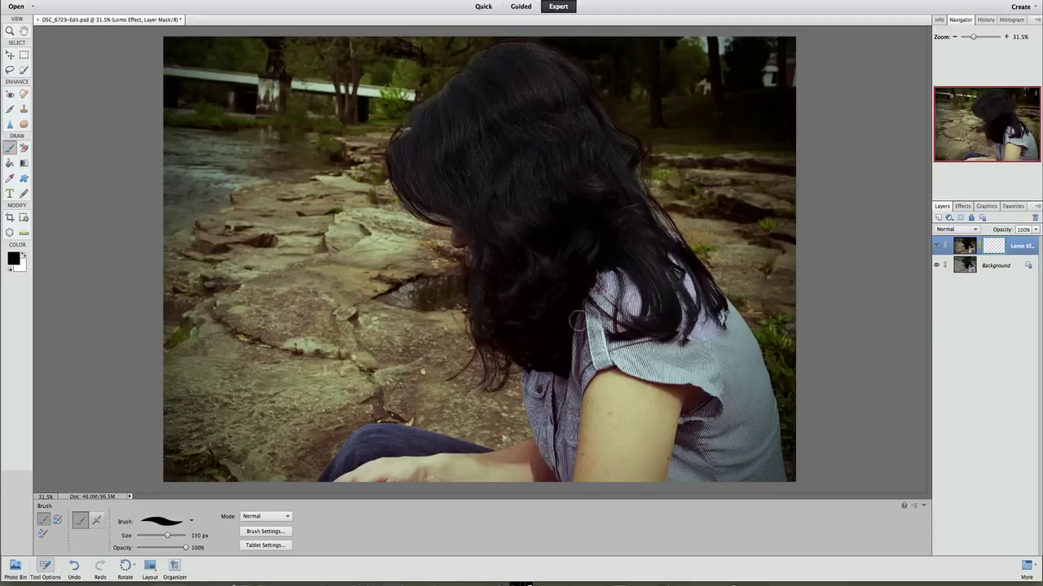
pyautogui.hotkey('ctrl', 'z')
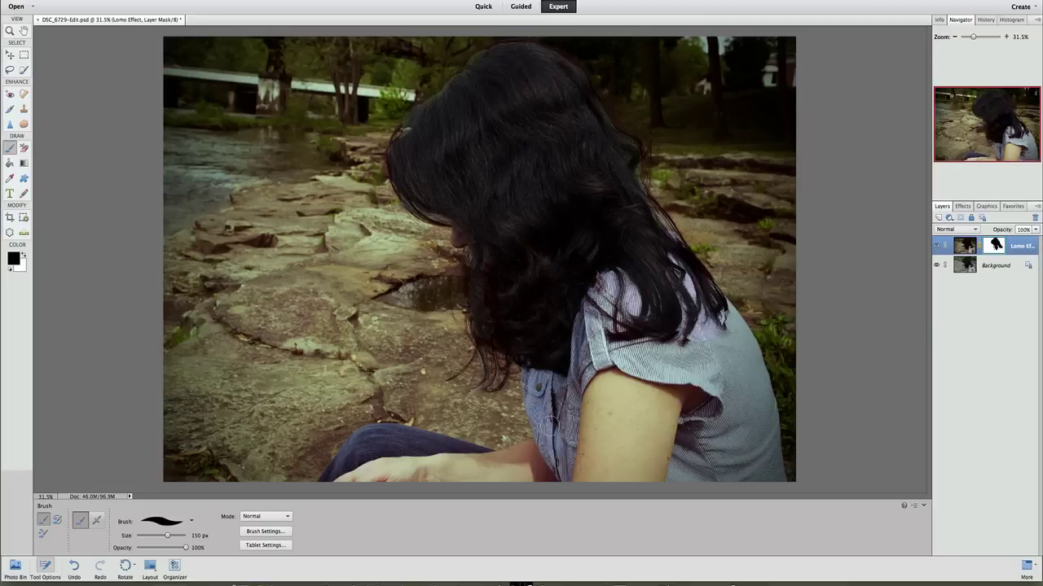
# - Mask the Lomo effect off the arm's left edge and the shirt's right side
pyautogui.moveTo(576, 470); pyautogui.dragTo(584, 384)
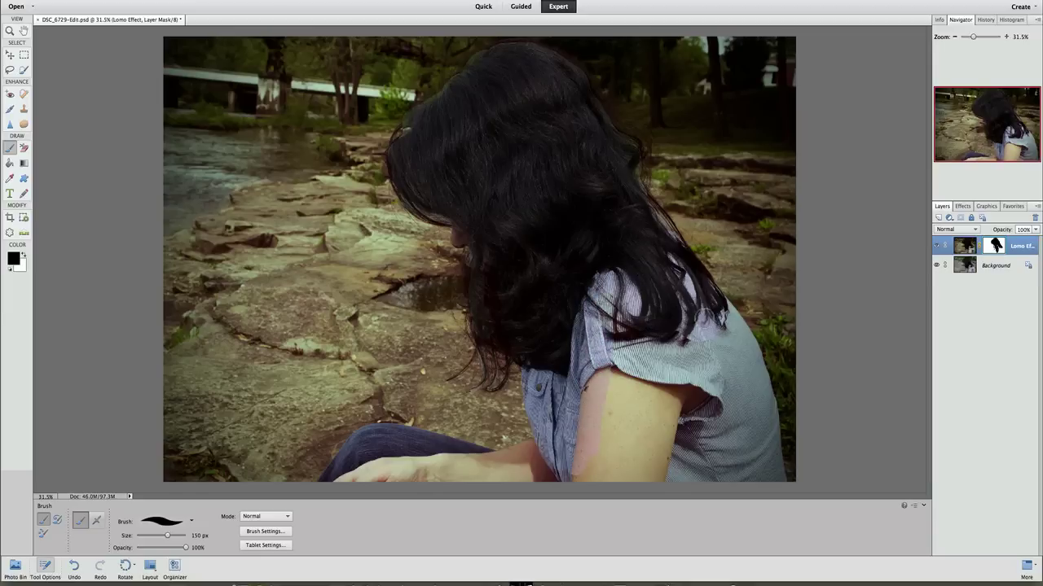
pyautogui.moveTo(707, 319)
pyautogui.mouseDown()
pyautogui.moveTo(733, 336)
pyautogui.moveTo(722, 309)
pyautogui.moveTo(757, 366)
pyautogui.moveTo(765, 440)
pyautogui.moveTo(766, 384)
pyautogui.mouseUp()
pyautogui.moveTo(766, 455)
pyautogui.mouseDown()
pyautogui.moveTo(772, 485)
pyautogui.moveTo(728, 380)
pyautogui.moveTo(728, 353)
pyautogui.moveTo(693, 356)
pyautogui.moveTo(708, 359)
pyautogui.moveTo(700, 359)
pyautogui.moveTo(730, 418)
pyautogui.moveTo(708, 369)
pyautogui.moveTo(747, 344)
pyautogui.mouseUp()
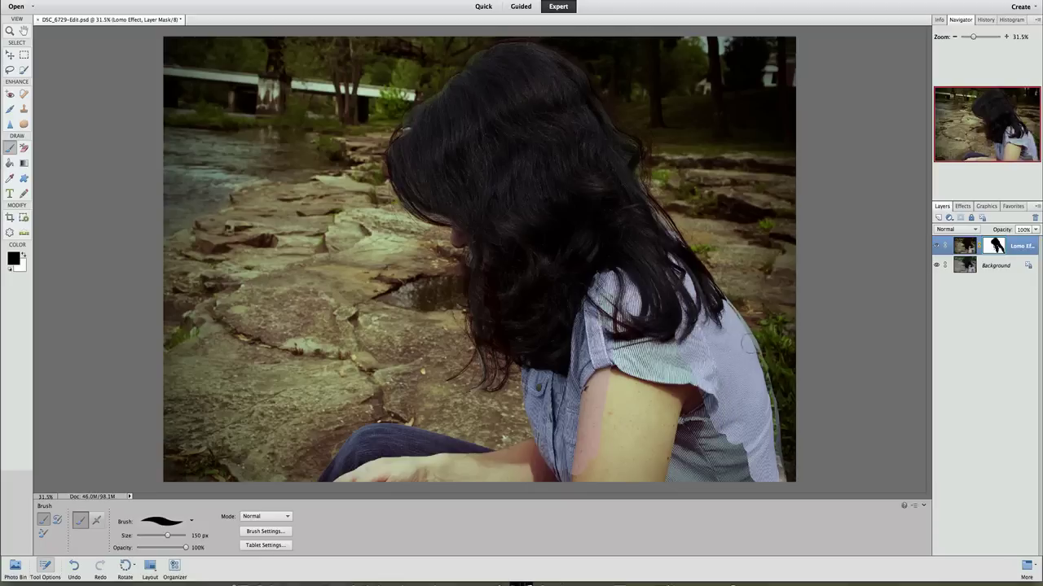
pyautogui.moveTo(715, 419)
pyautogui.mouseDown()
pyautogui.moveTo(747, 480)
pyautogui.moveTo(676, 471)
pyautogui.moveTo(669, 447)
pyautogui.moveTo(689, 431)
pyautogui.moveTo(708, 445)
pyautogui.moveTo(704, 399)
pyautogui.moveTo(669, 389)
pyautogui.moveTo(669, 361)
pyautogui.moveTo(686, 368)
pyautogui.moveTo(642, 361)
pyautogui.mouseUp()
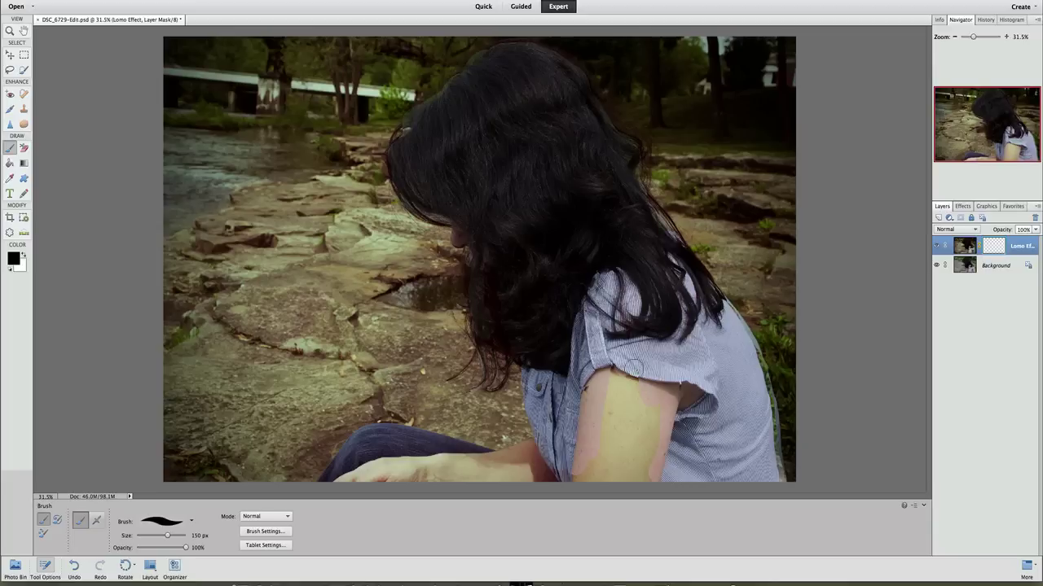
# - With a 250 px brush, mask the yellow arm patch, then touch up the hair
pyautogui.press(']')
pyautogui.press(']')
pyautogui.press(']')
pyautogui.moveTo(617, 389)
pyautogui.mouseDown()
pyautogui.moveTo(614, 423)
pyautogui.moveTo(650, 413)
pyautogui.moveTo(621, 452)
pyautogui.moveTo(643, 450)
pyautogui.moveTo(639, 472)
pyautogui.moveTo(581, 464)
pyautogui.moveTo(588, 457)
pyautogui.moveTo(523, 464)
pyautogui.moveTo(532, 457)
pyautogui.moveTo(550, 478)
pyautogui.moveTo(461, 470)
pyautogui.moveTo(502, 466)
pyautogui.moveTo(382, 473)
pyautogui.moveTo(390, 469)
pyautogui.moveTo(335, 486)
pyautogui.moveTo(360, 462)
pyautogui.moveTo(341, 478)
pyautogui.moveTo(436, 457)
pyautogui.mouseUp()
pyautogui.press('[')
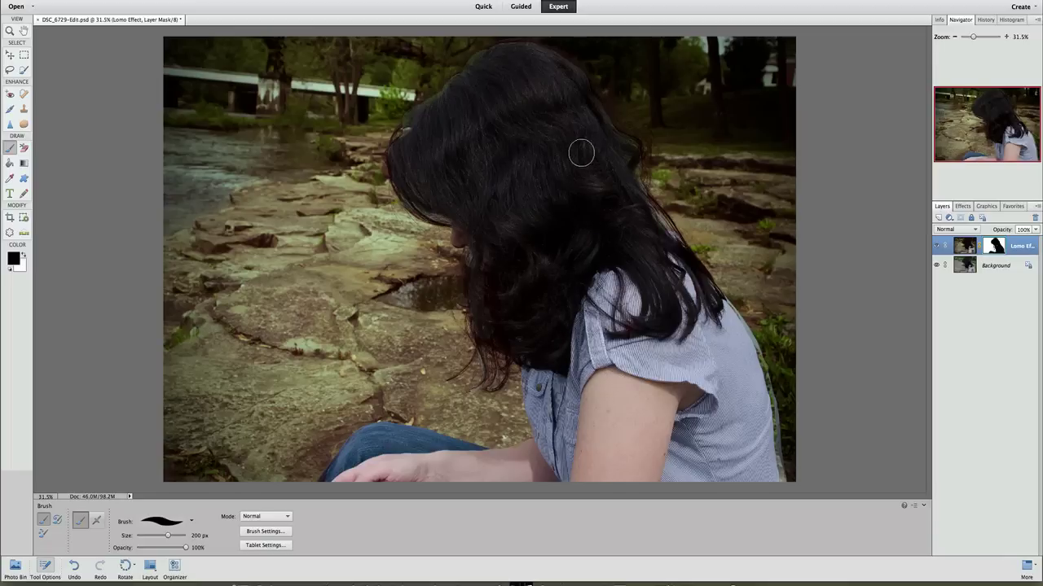
pyautogui.moveTo(554, 140)
pyautogui.mouseDown()
pyautogui.moveTo(470, 158)
pyautogui.moveTo(400, 156)
pyautogui.moveTo(429, 152)
pyautogui.mouseUp()
# - Shrink the brush to 80 px and clean the mask where the hair meets the shoulder
pyautogui.click(23, 253)
pyautogui.press('[')
pyautogui.press('[')
pyautogui.press('[')
pyautogui.press('[')
pyautogui.press('[')
pyautogui.press('[')
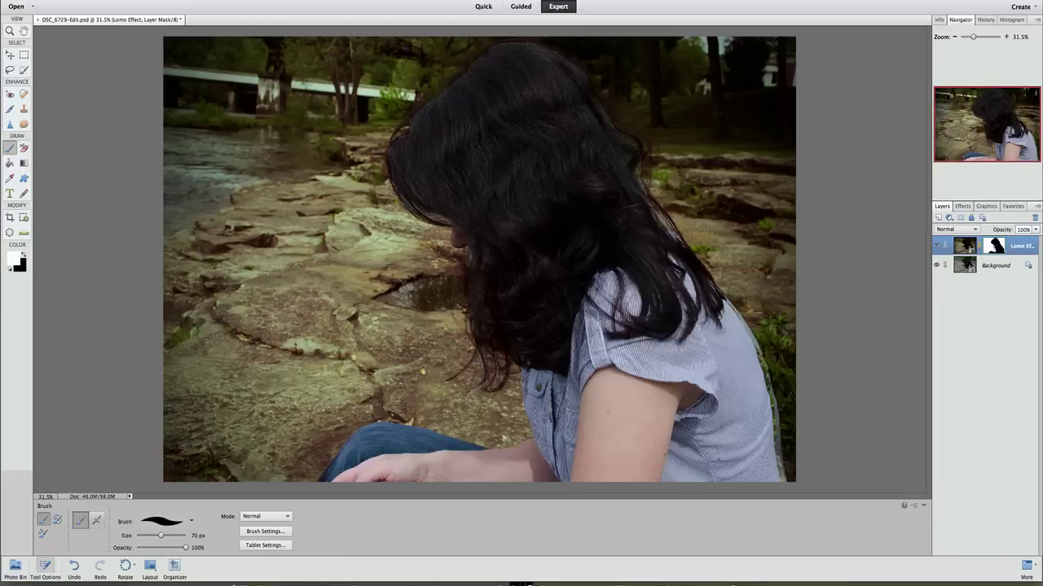
pyautogui.press('x')
pyautogui.moveTo(673, 323); pyautogui.dragTo(659, 324)
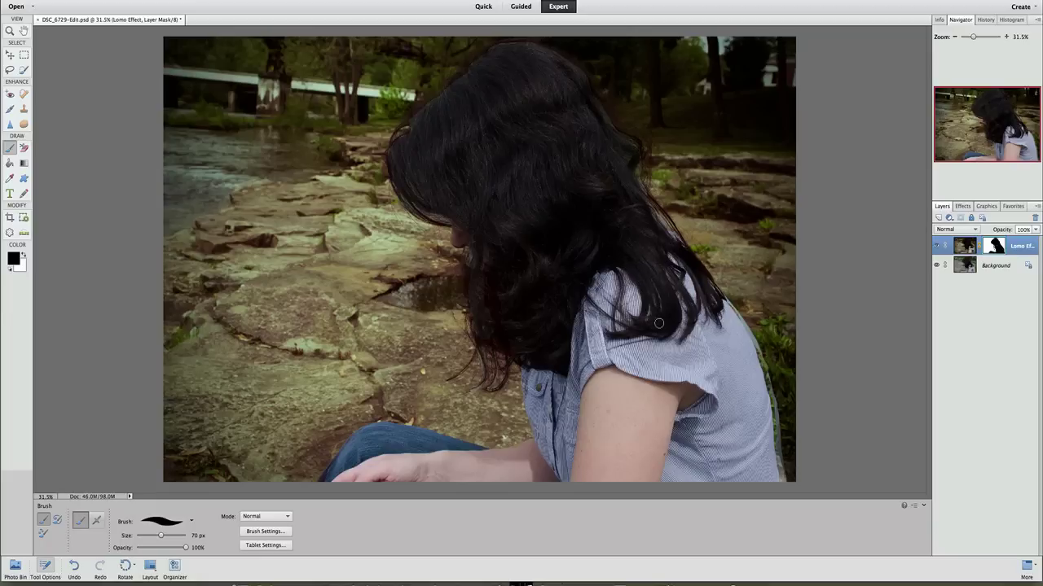